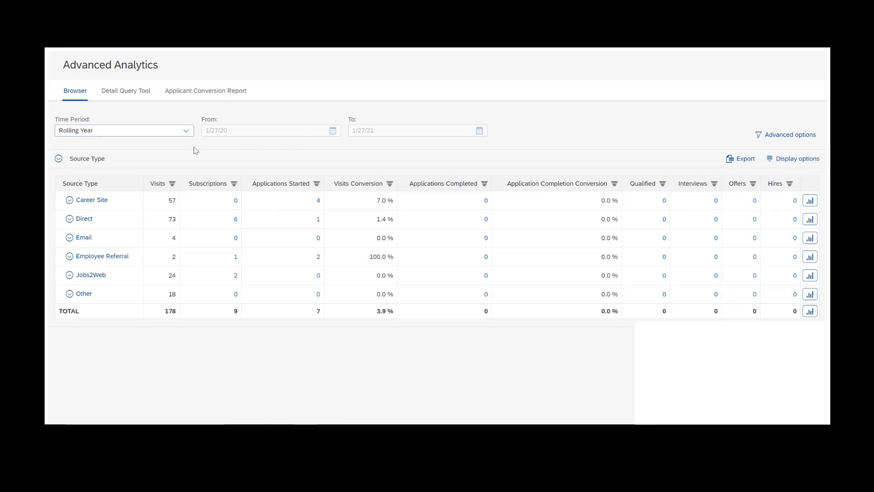
Step: Set the reporting time period to Custom, spanning 1/27/20 to 1/27/21
{"action": "left_click", "coordinate": [186, 130]}
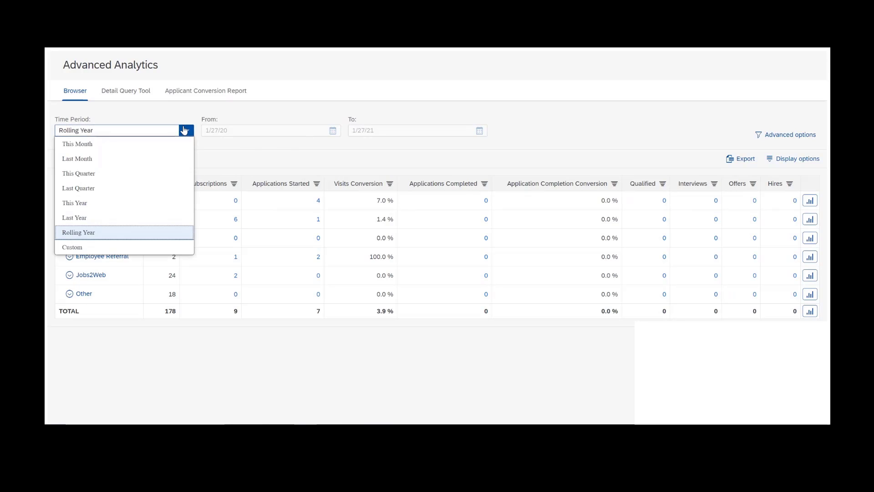
{"action": "left_click", "coordinate": [166, 247]}
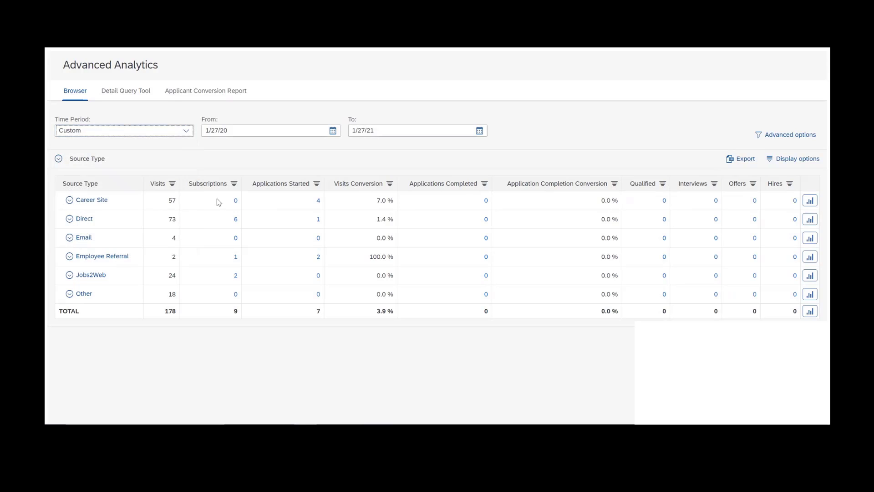
{"action": "left_click", "coordinate": [187, 136]}
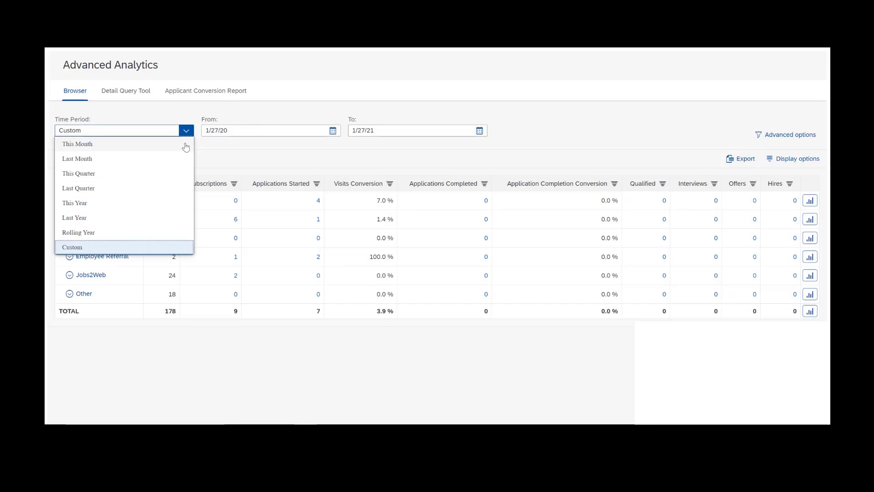
{"action": "left_click", "coordinate": [232, 148]}
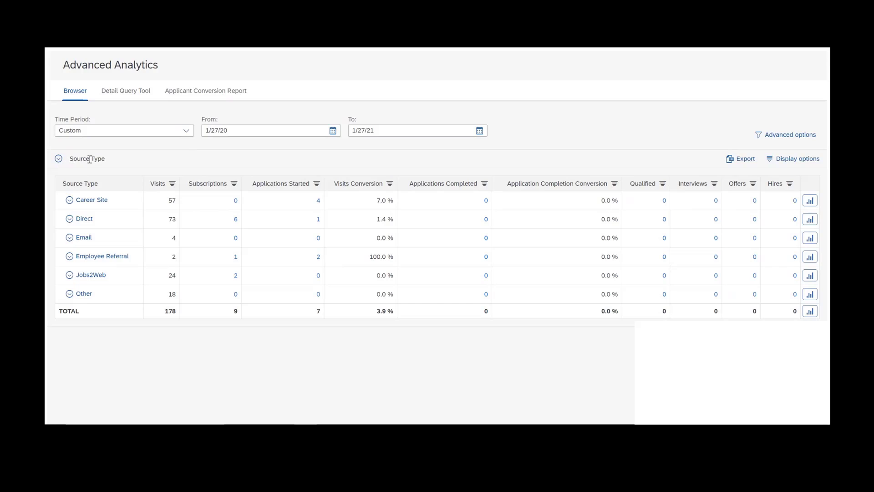
{"action": "left_click", "coordinate": [58, 160]}
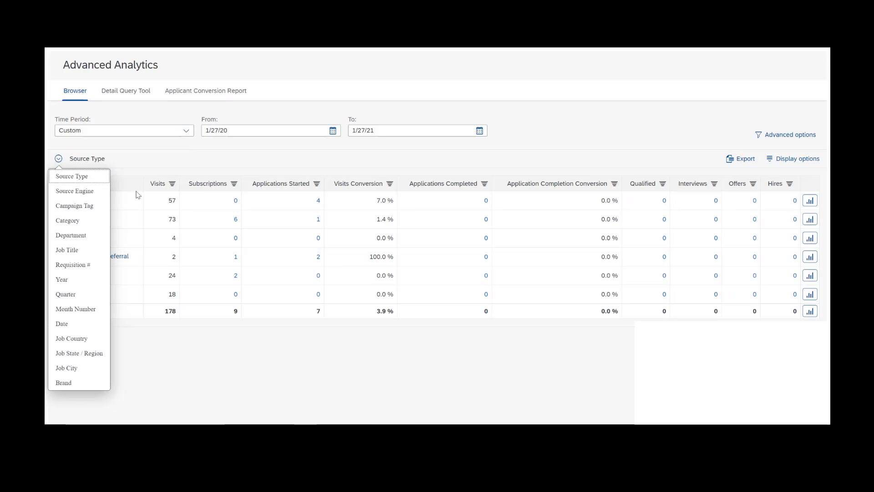
{"action": "left_click", "coordinate": [166, 145]}
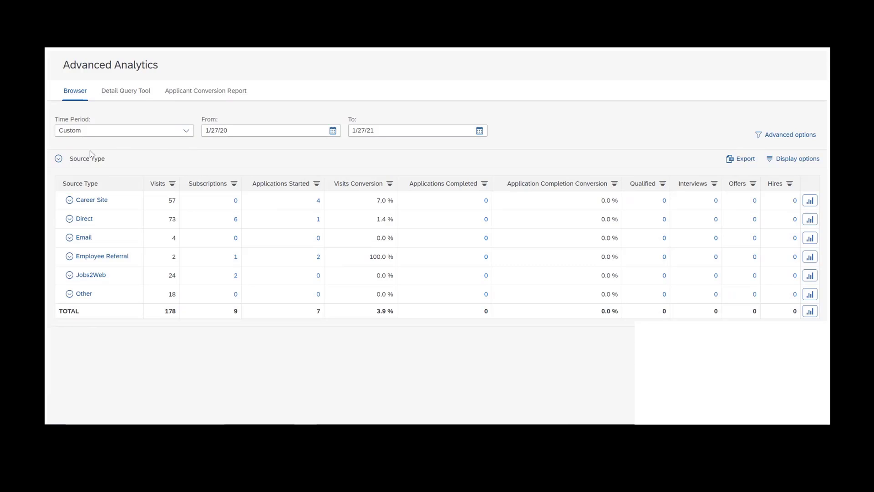
Step: Group the funnel table by Job City, listing eight cities from Chicago to San Francisco
{"action": "left_click", "coordinate": [59, 158]}
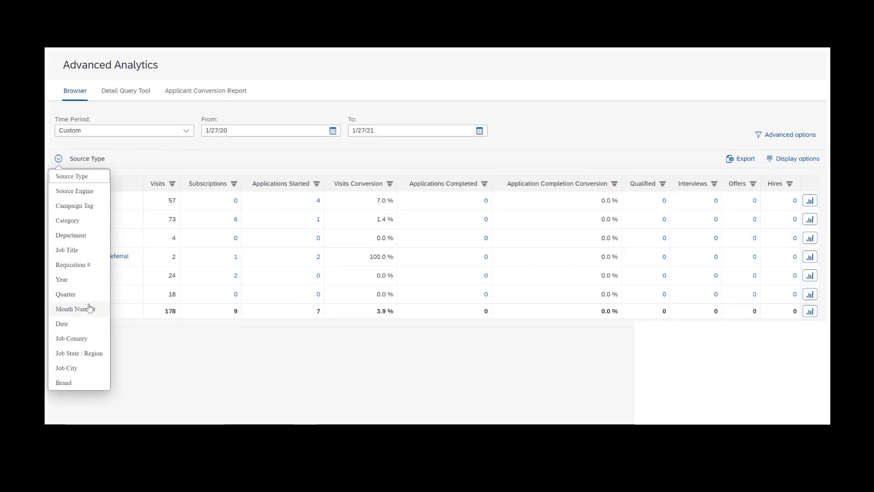
{"action": "left_click", "coordinate": [94, 368]}
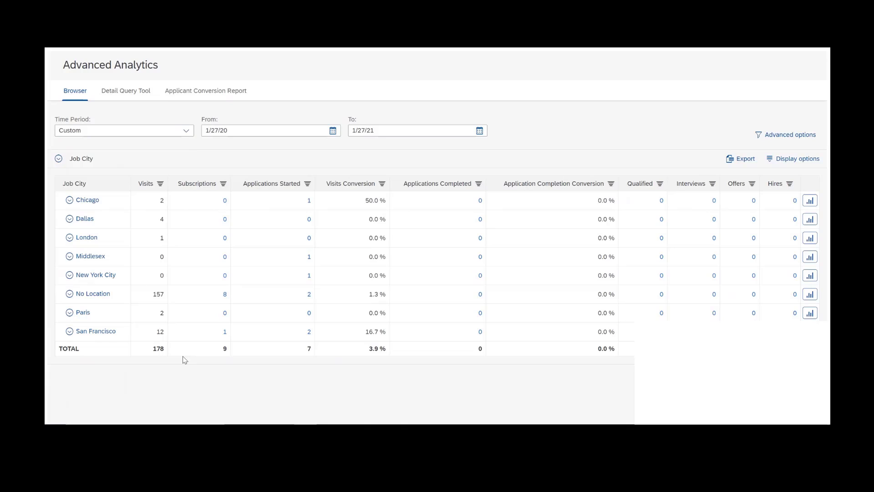
Step: Drill Chicago down by Source Engine into Direct and Firstbird Employee Referral
{"action": "left_click", "coordinate": [76, 204]}
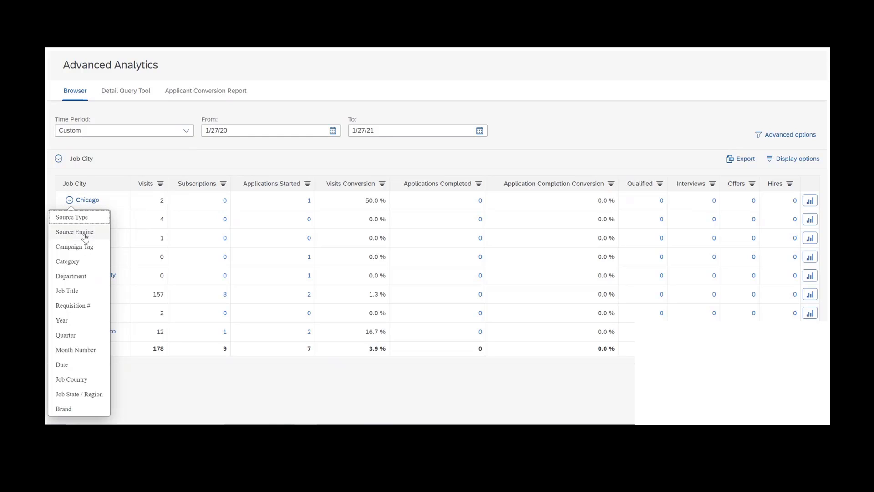
{"action": "left_click", "coordinate": [85, 233]}
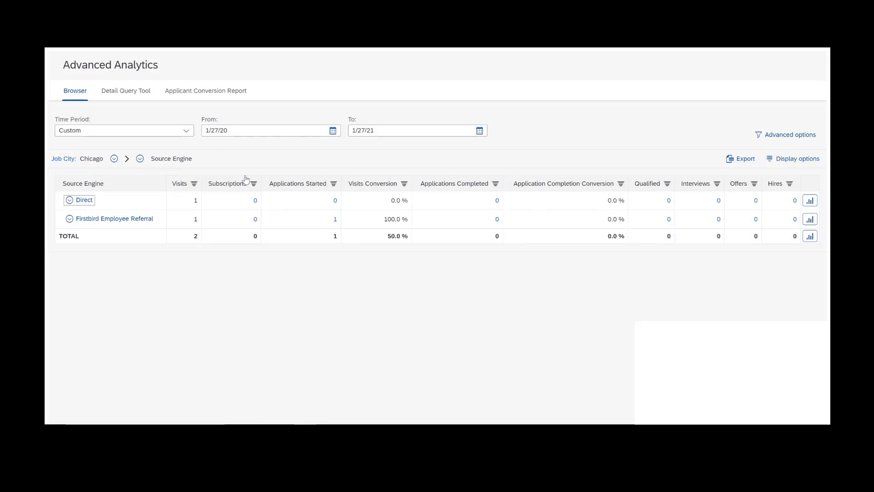
{"action": "left_click", "coordinate": [139, 94]}
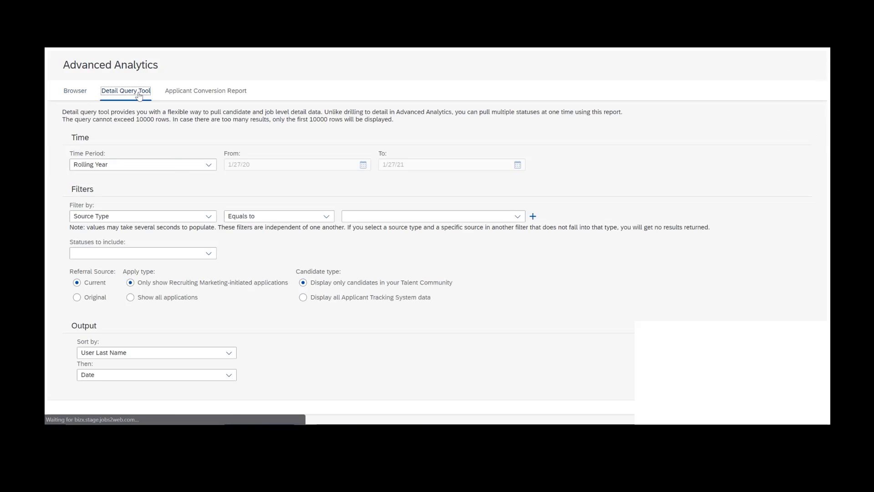
{"action": "left_click", "coordinate": [81, 93]}
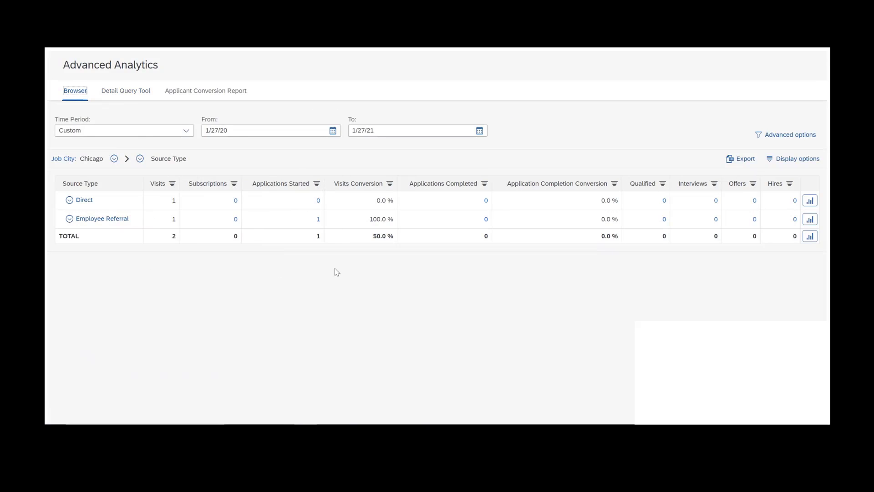
{"action": "left_click", "coordinate": [318, 220]}
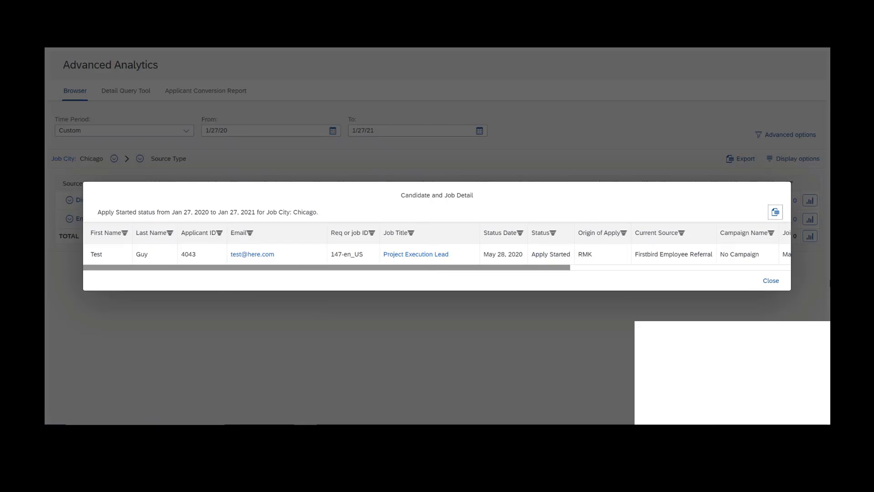
{"action": "left_click", "coordinate": [772, 281]}
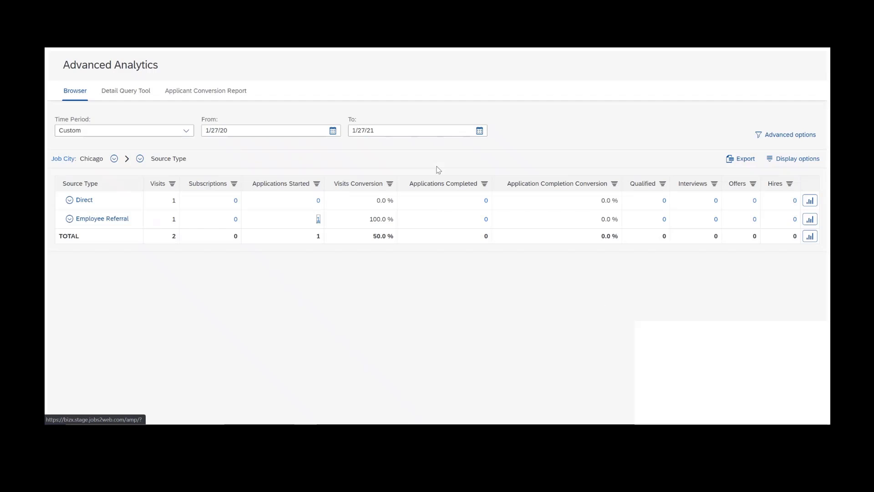
{"action": "left_click", "coordinate": [136, 91]}
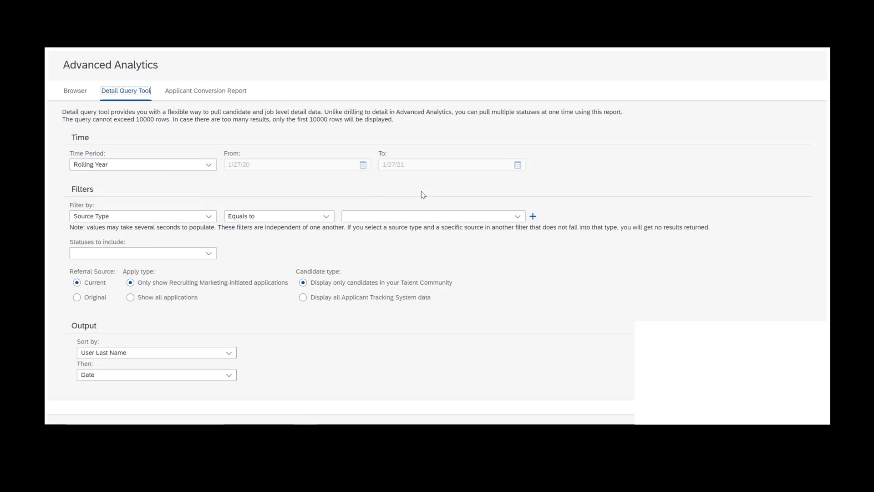
Step: Filter the detail query on Job City Chicago
{"action": "left_click", "coordinate": [208, 217]}
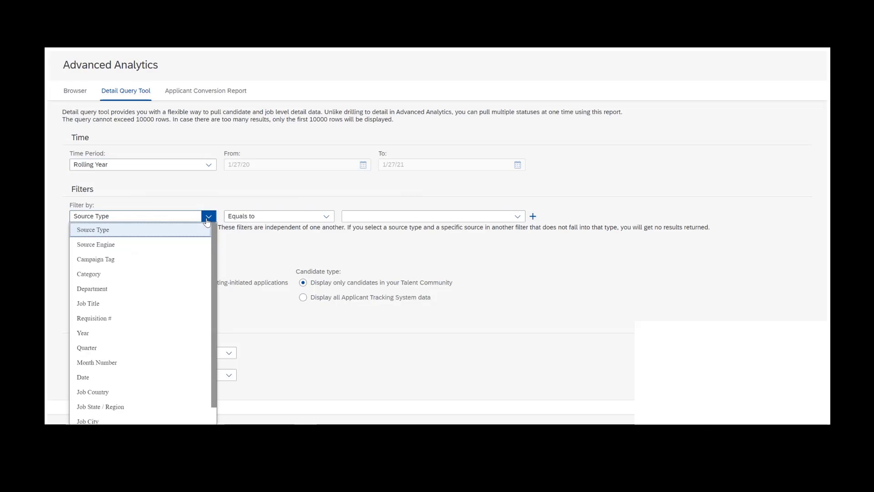
{"action": "scroll", "coordinate": [191, 321], "scroll_direction": "down", "scroll_amount": 1}
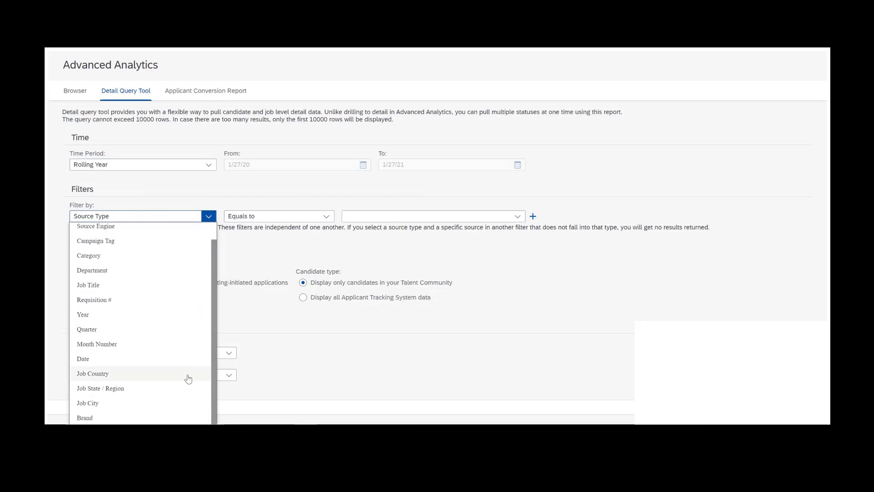
{"action": "left_click", "coordinate": [187, 403]}
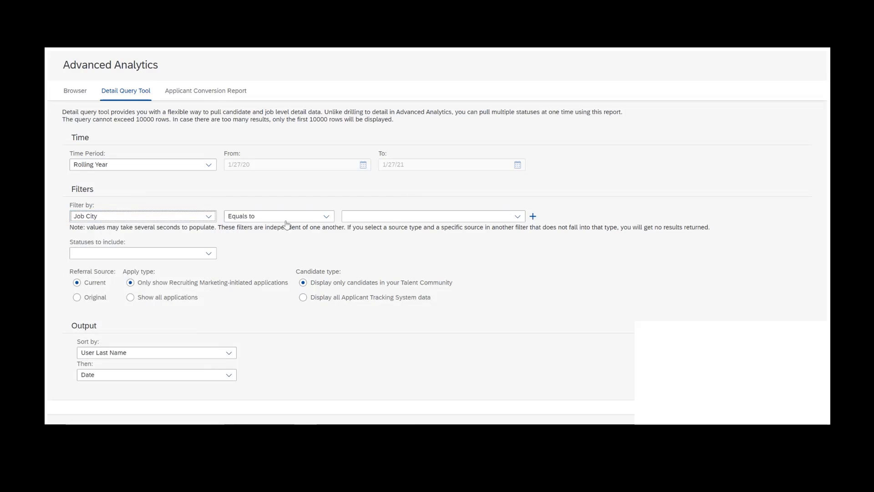
{"action": "left_click", "coordinate": [373, 216]}
{"action": "type", "text": "Chicago"}
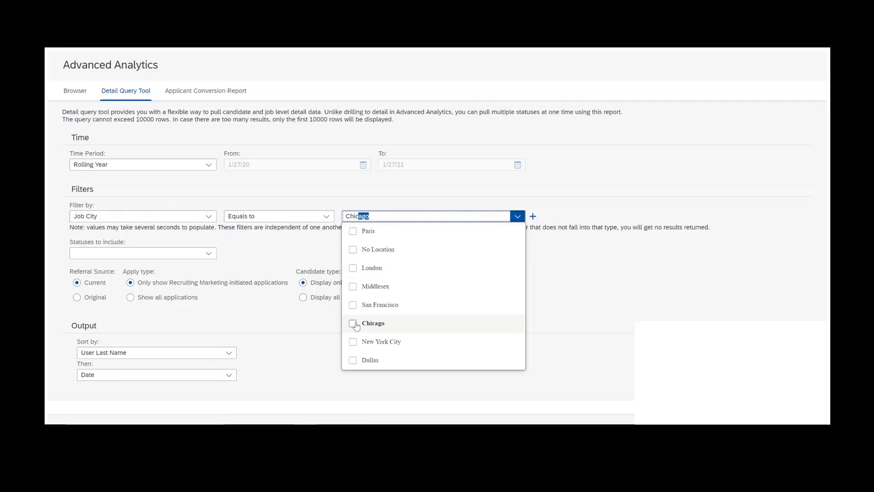
{"action": "left_click", "coordinate": [353, 323]}
Step: Add an And filter for Source Engine Firstbird Employee Referral
{"action": "left_click", "coordinate": [532, 216]}
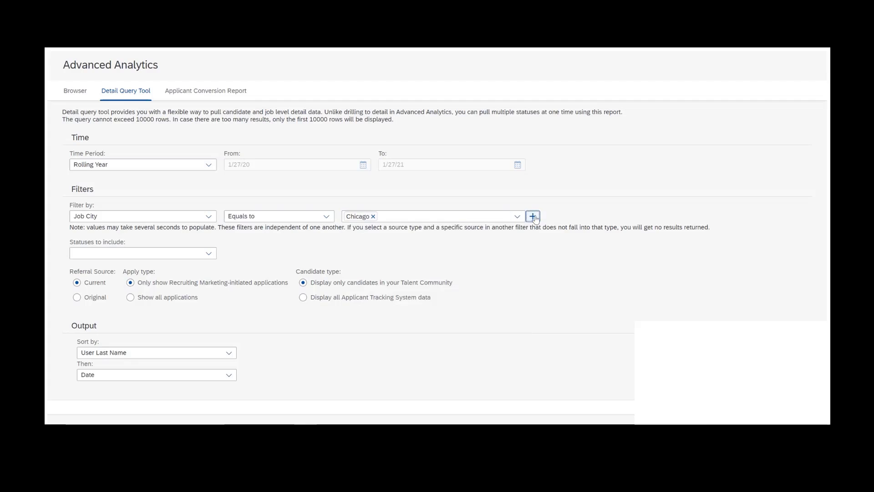
{"action": "left_click", "coordinate": [171, 232]}
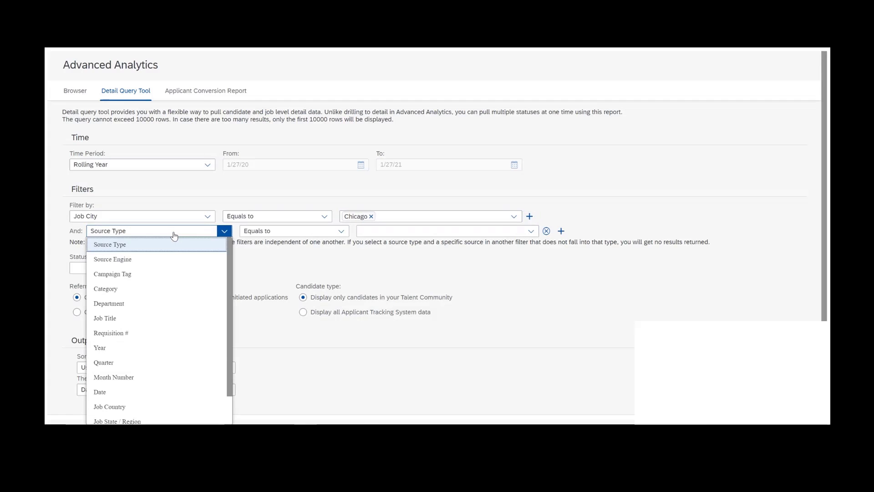
{"action": "left_click", "coordinate": [172, 259]}
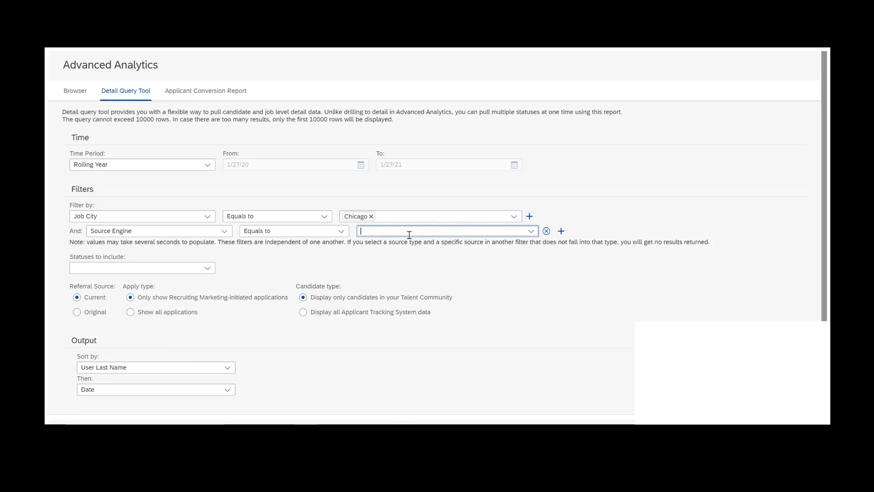
{"action": "type", "text": "Firstbird Employee Referral"}
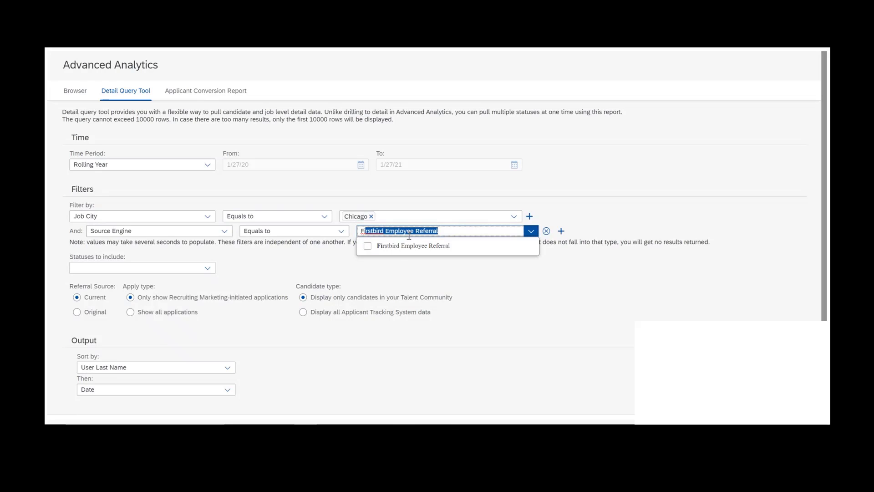
{"action": "left_click", "coordinate": [395, 249]}
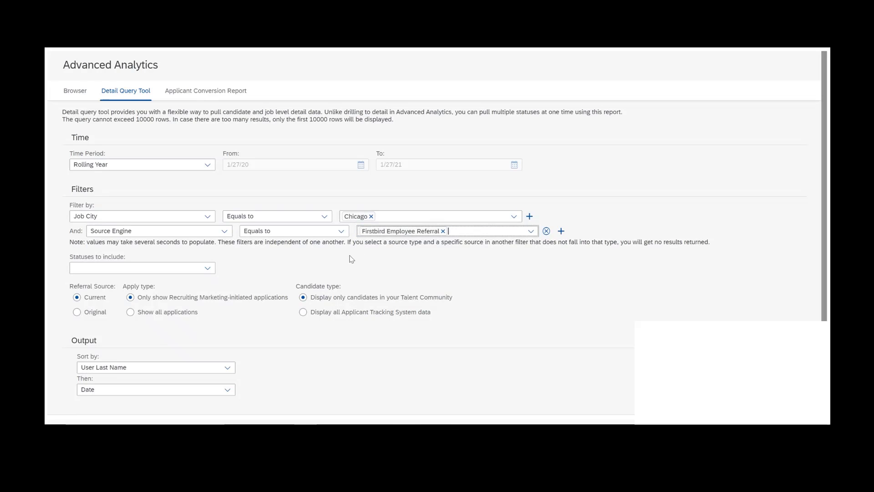
Step: Include only the Apply Started status in the query
{"action": "left_click", "coordinate": [206, 268]}
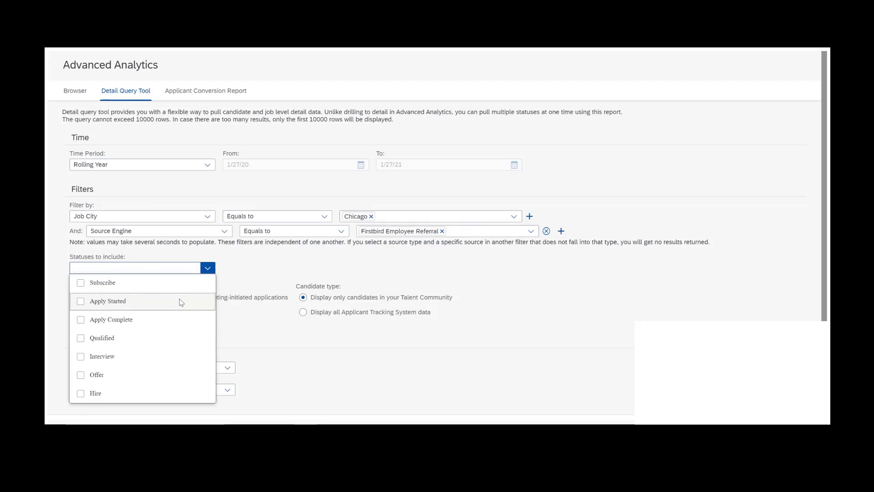
{"action": "left_click", "coordinate": [181, 302]}
{"action": "scroll", "coordinate": [430, 360], "scroll_direction": "down", "scroll_amount": 1}
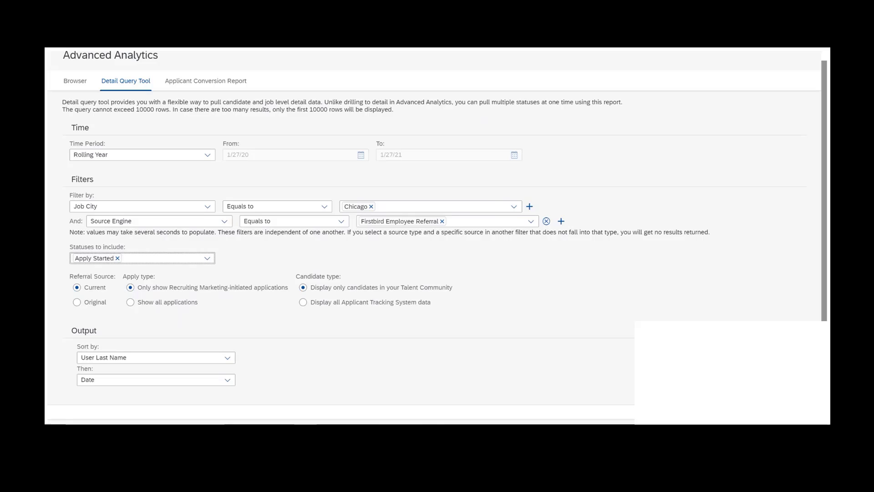
{"action": "left_click", "coordinate": [807, 411]}
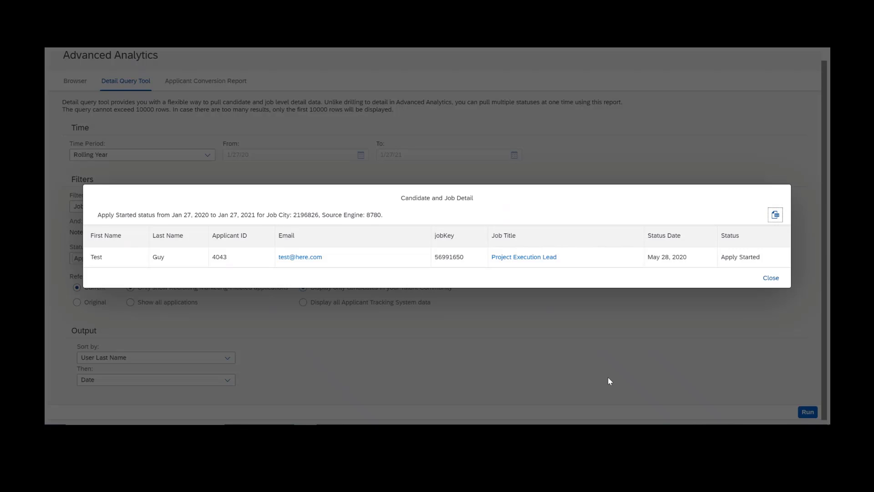
{"action": "left_click", "coordinate": [770, 278]}
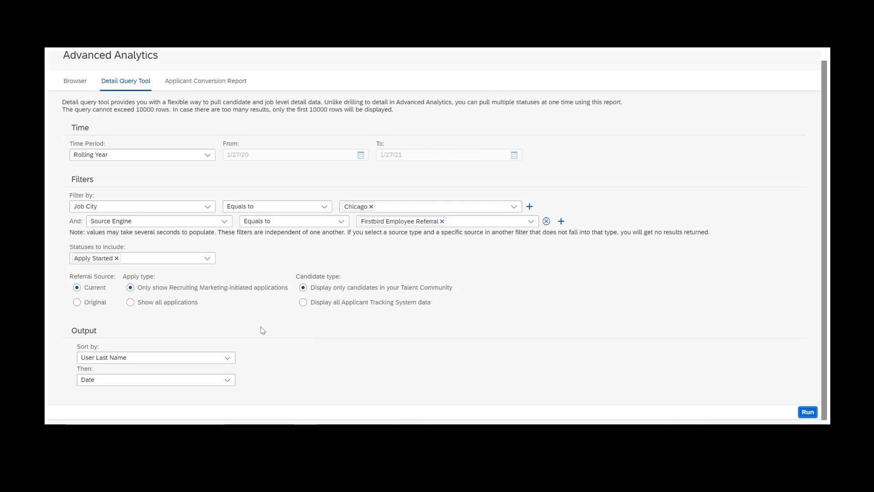
{"action": "scroll", "coordinate": [263, 330], "scroll_direction": "up", "scroll_amount": 1}
Step: Switch to the Applicant Conversion Report, then back to the Browser view of Chicago by Source Type
{"action": "left_click", "coordinate": [212, 90]}
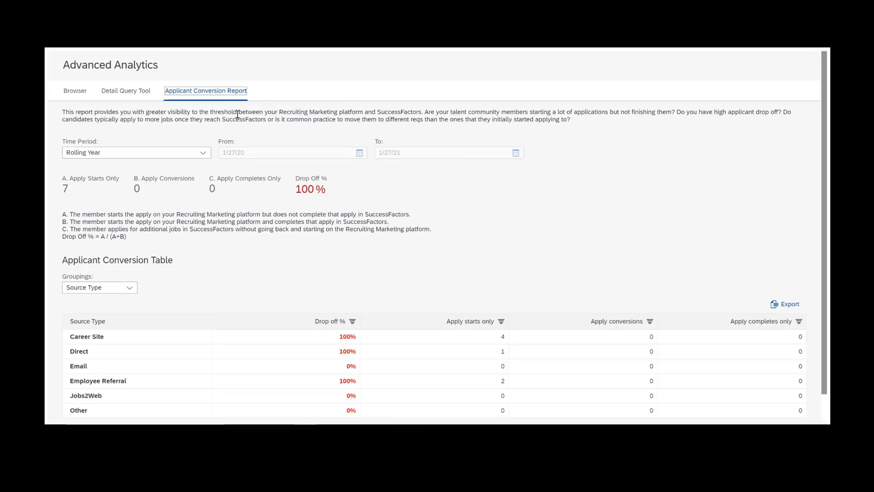
{"action": "left_click", "coordinate": [85, 91]}
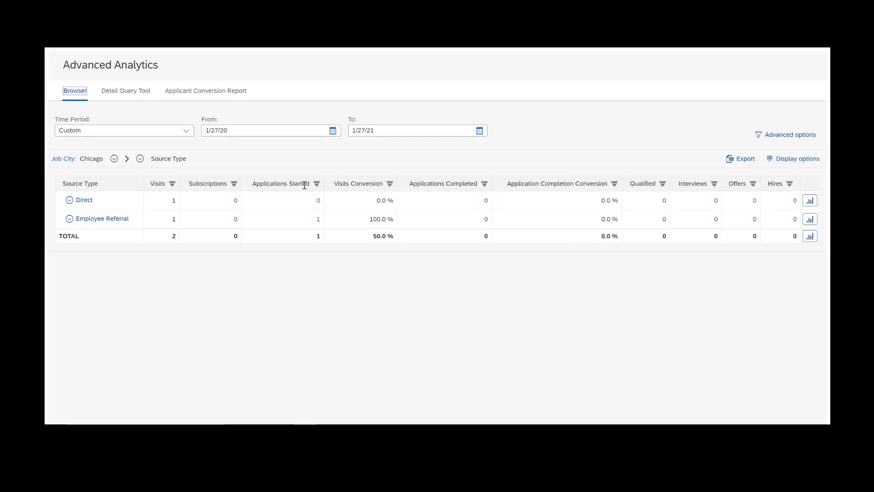
Step: Highlight the Direct-through-TOTAL figures, then return to the Applicant Conversion Report
{"action": "left_click_drag", "start_coordinate": [319, 196], "coordinate": [473, 242]}
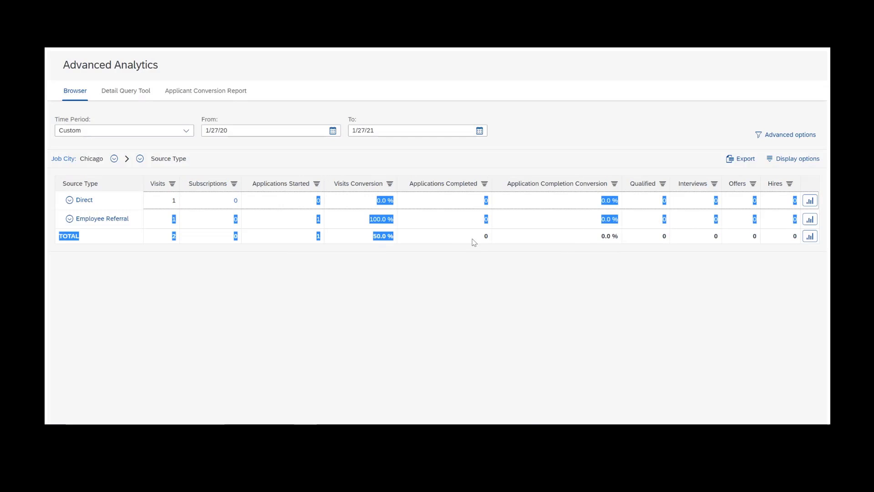
{"action": "left_click", "coordinate": [488, 270]}
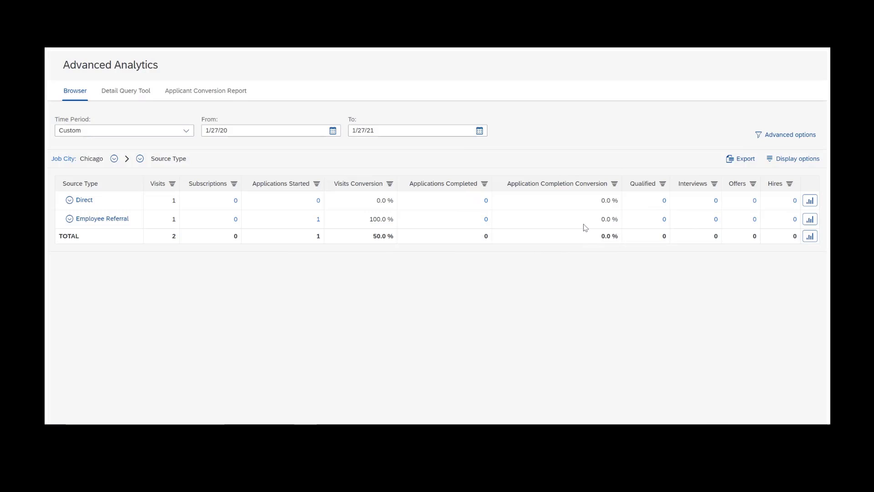
{"action": "left_click", "coordinate": [224, 91]}
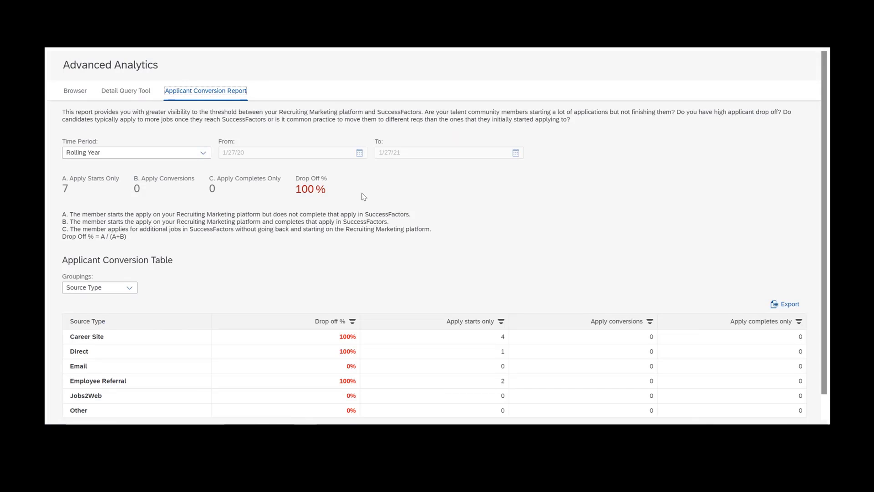
Step: Highlight the 100% drop-off values, then bring up the Groupings options below the table
{"action": "left_click_drag", "start_coordinate": [332, 195], "coordinate": [289, 192]}
{"action": "left_click", "coordinate": [376, 191]}
{"action": "left_click_drag", "start_coordinate": [316, 190], "coordinate": [295, 190]}
{"action": "left_click", "coordinate": [385, 191]}
{"action": "scroll", "coordinate": [341, 218], "scroll_direction": "down", "scroll_amount": 1}
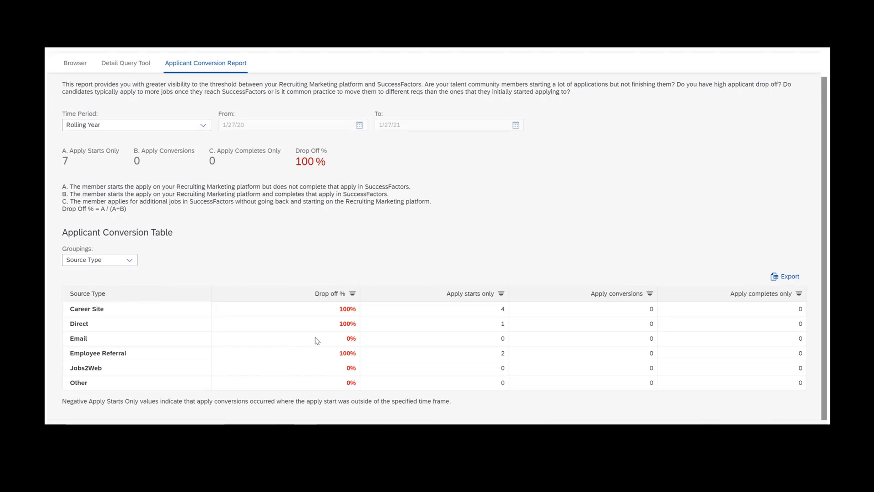
{"action": "left_click", "coordinate": [129, 259]}
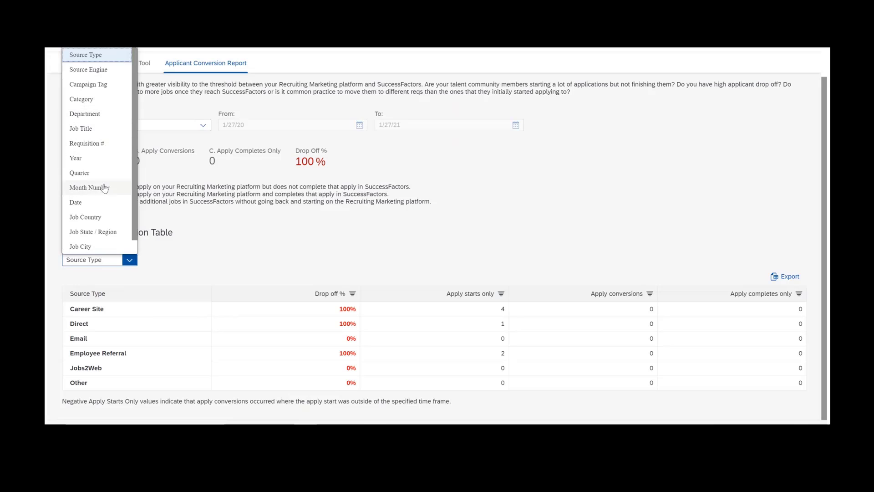
Step: Leave the grouping on Source Type and return to the Browser view of Chicago's 2 visits
{"action": "left_click", "coordinate": [272, 244]}
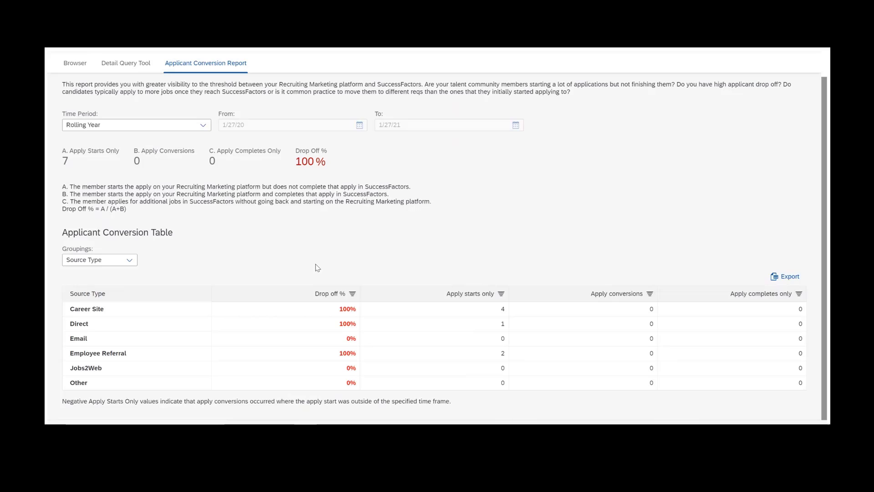
{"action": "scroll", "coordinate": [317, 267], "scroll_direction": "up", "scroll_amount": 1}
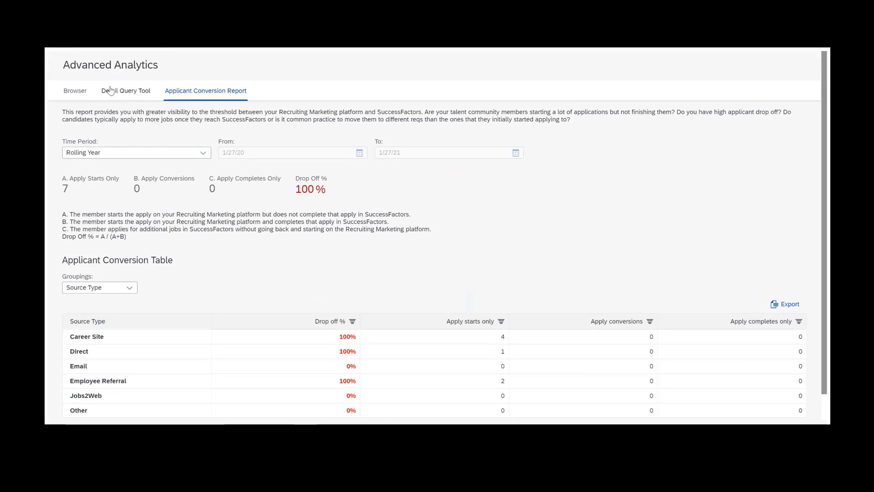
{"action": "left_click", "coordinate": [74, 91]}
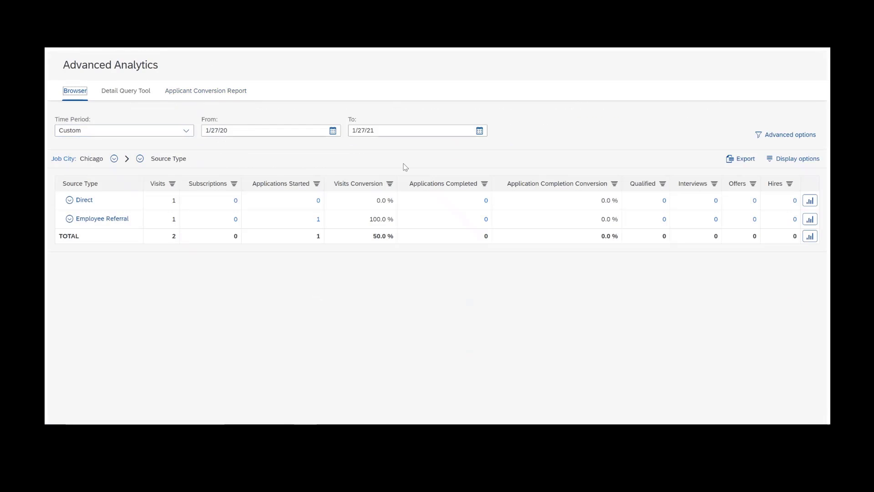